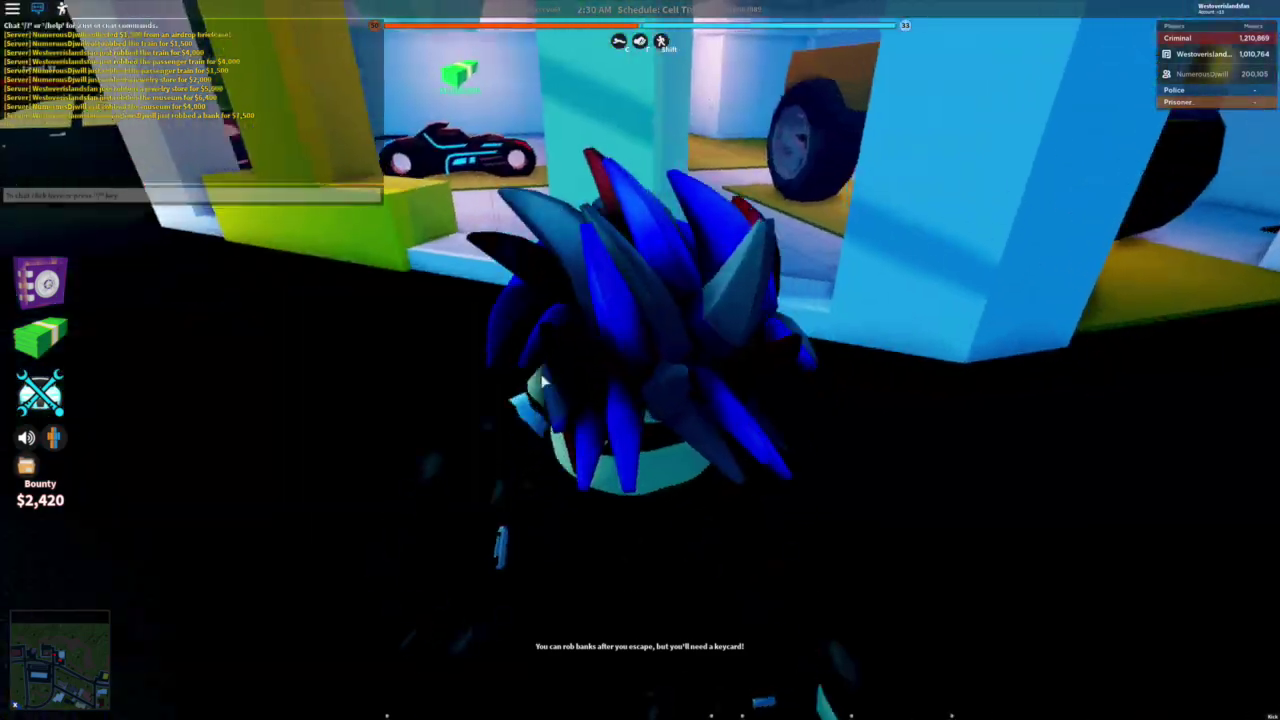
Swing the camera around toward the garage.
{"action": "left_click_drag", "start_coordinate": [543, 381], "coordinate": [642, 366]}
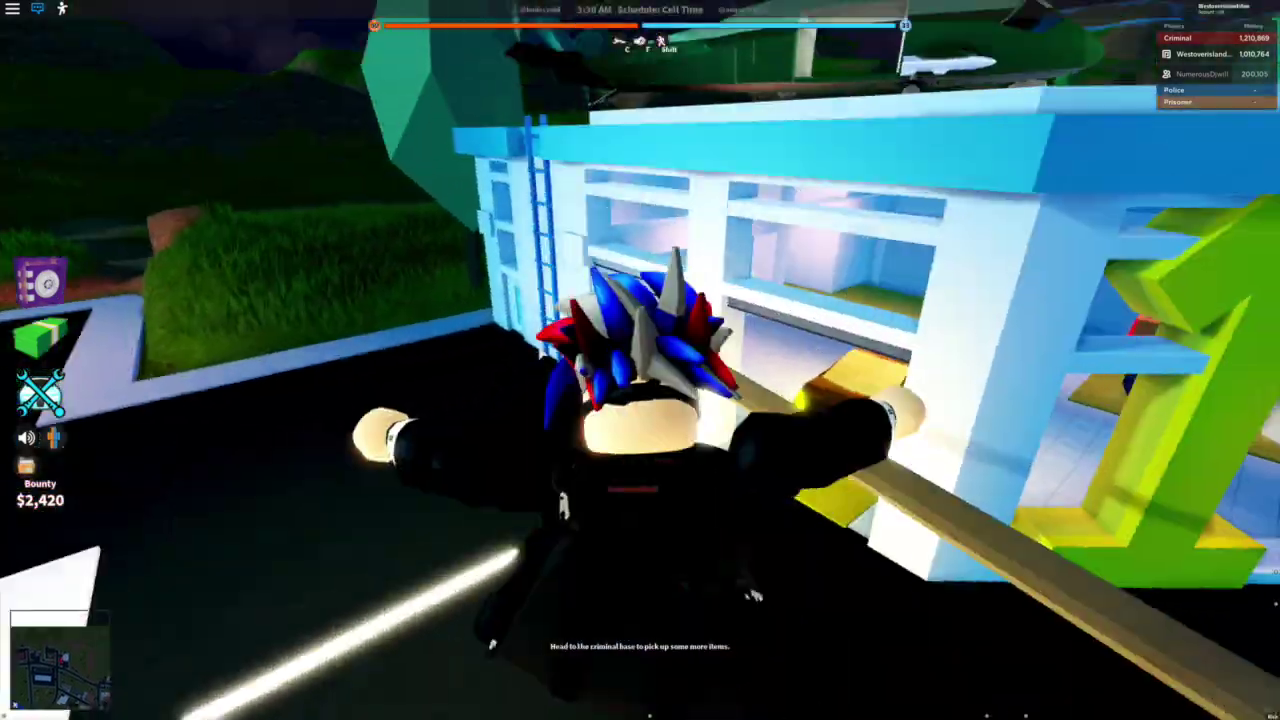
Try the locked yellow car, then walk past the dark vehicle into the garage.
{"action": "key", "text": "w"}
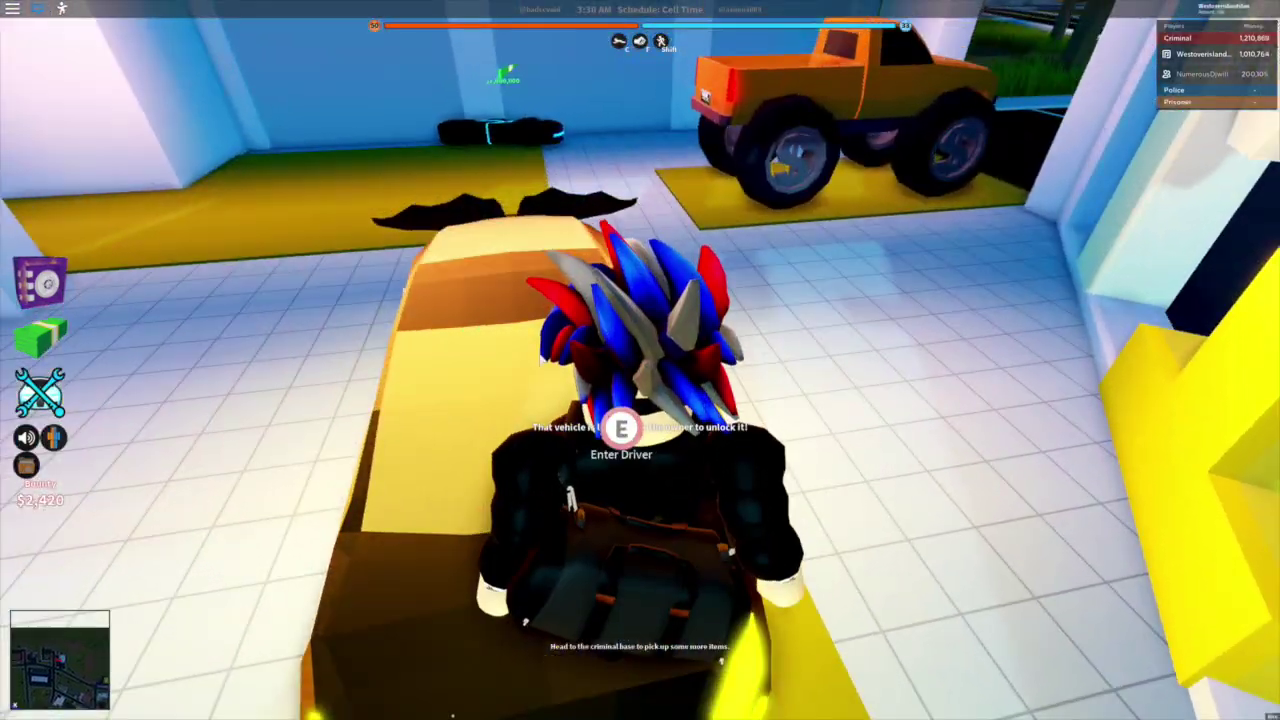
{"action": "key", "text": "e"}
{"action": "key", "text": "w"}
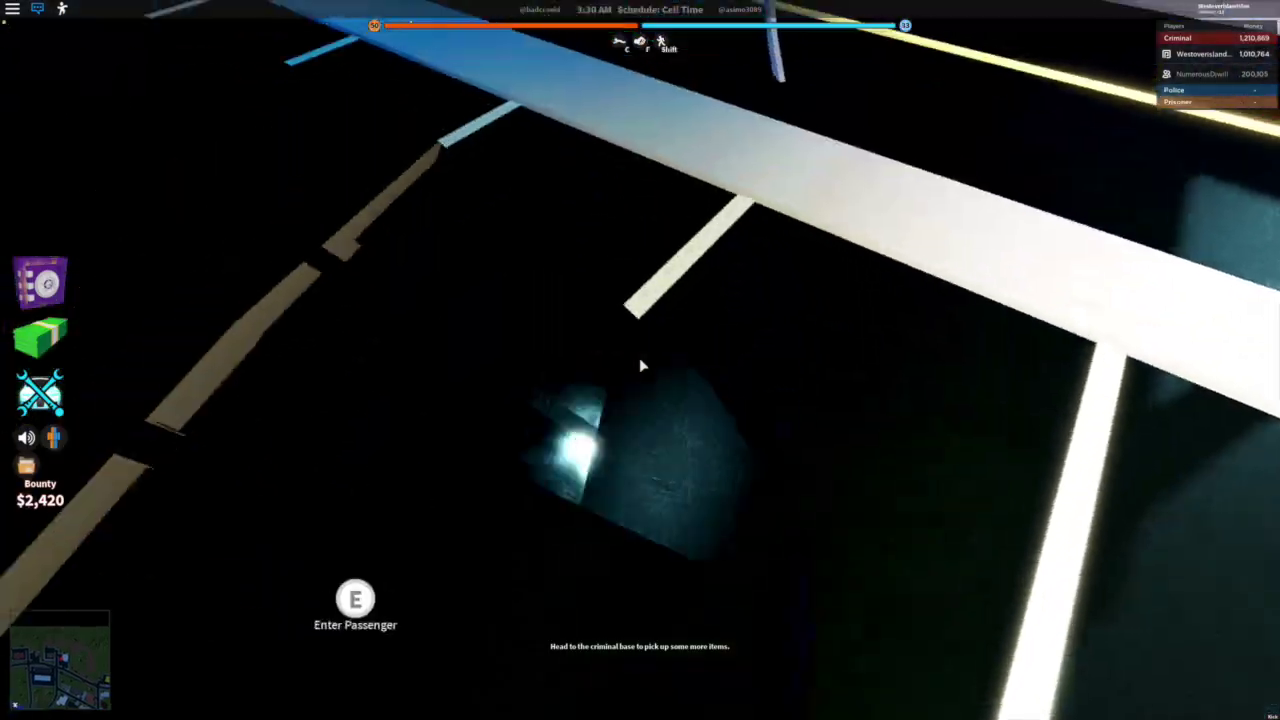
{"action": "key", "text": "w"}
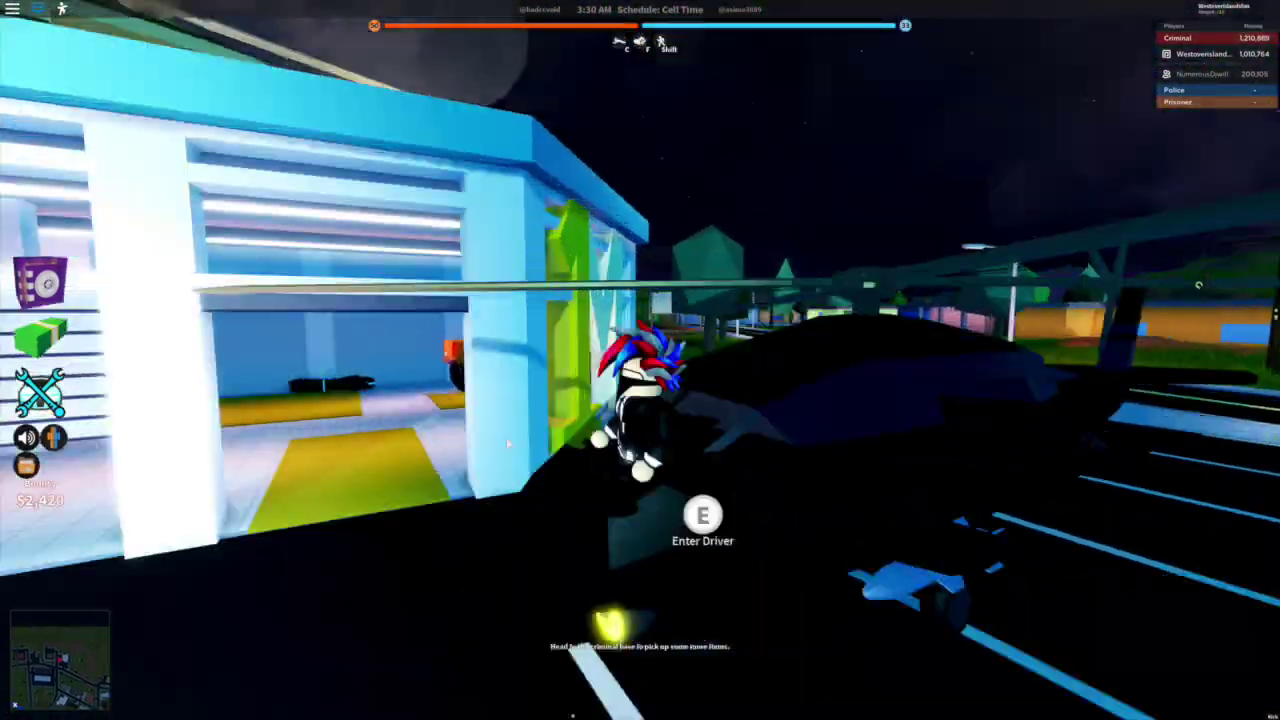
{"action": "scroll", "coordinate": [640, 360], "scroll_direction": "up", "scroll_amount": 5}
{"action": "key", "text": "w"}
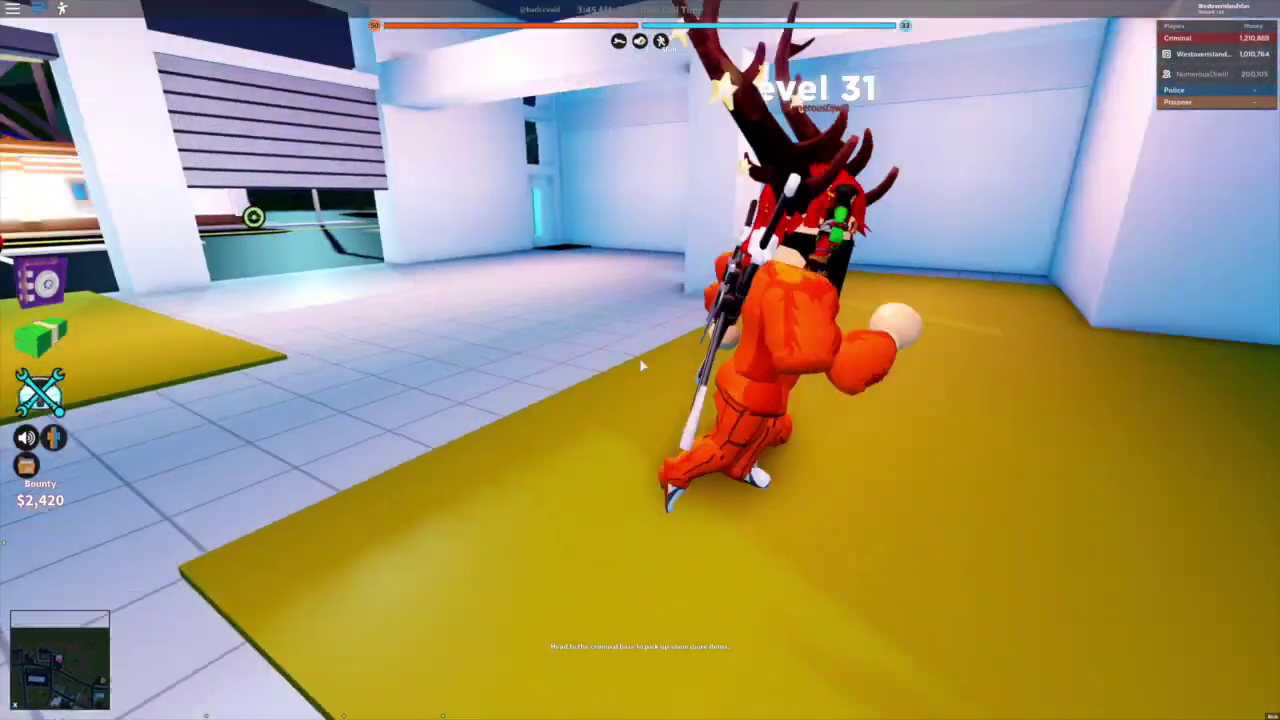
Walk up to the Volt bike by the wall and confirm its $1,000,000 purchase.
{"action": "left_click_drag", "start_coordinate": [642, 366], "coordinate": [642, 366]}
{"action": "scroll", "coordinate": [642, 366], "scroll_direction": "down", "scroll_amount": 3}
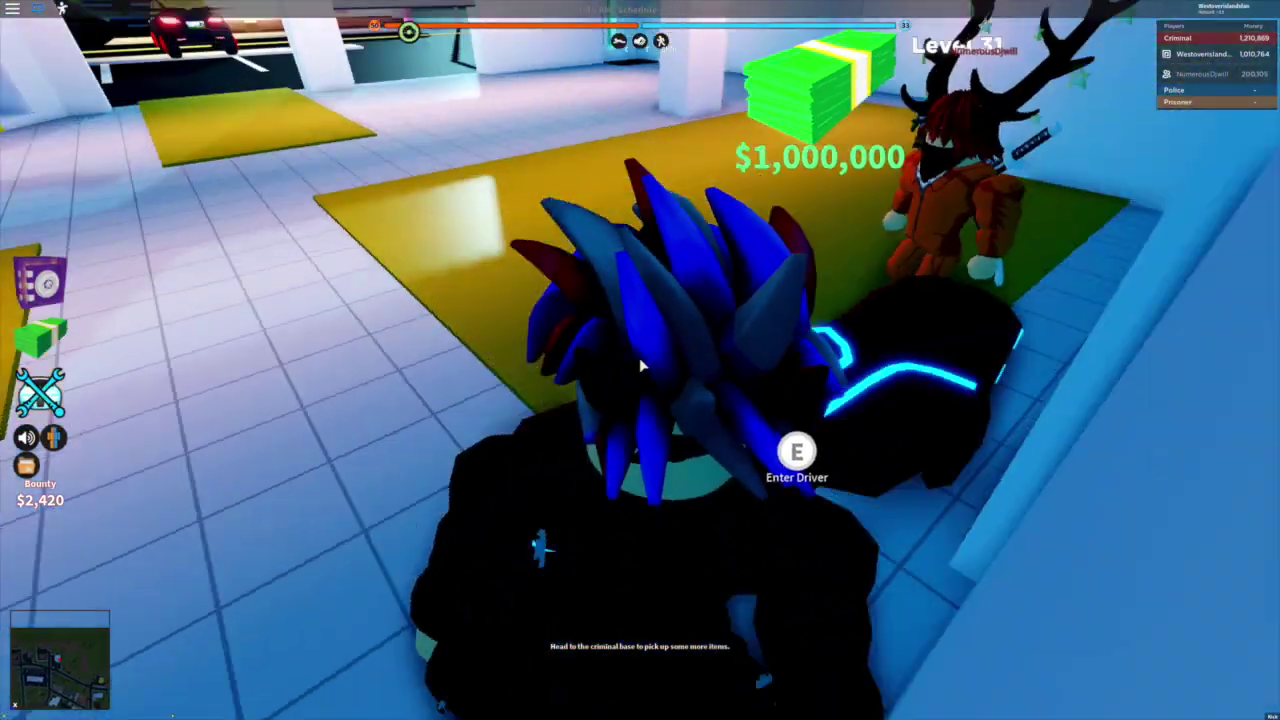
{"action": "scroll", "coordinate": [642, 366], "scroll_direction": "down", "scroll_amount": 5}
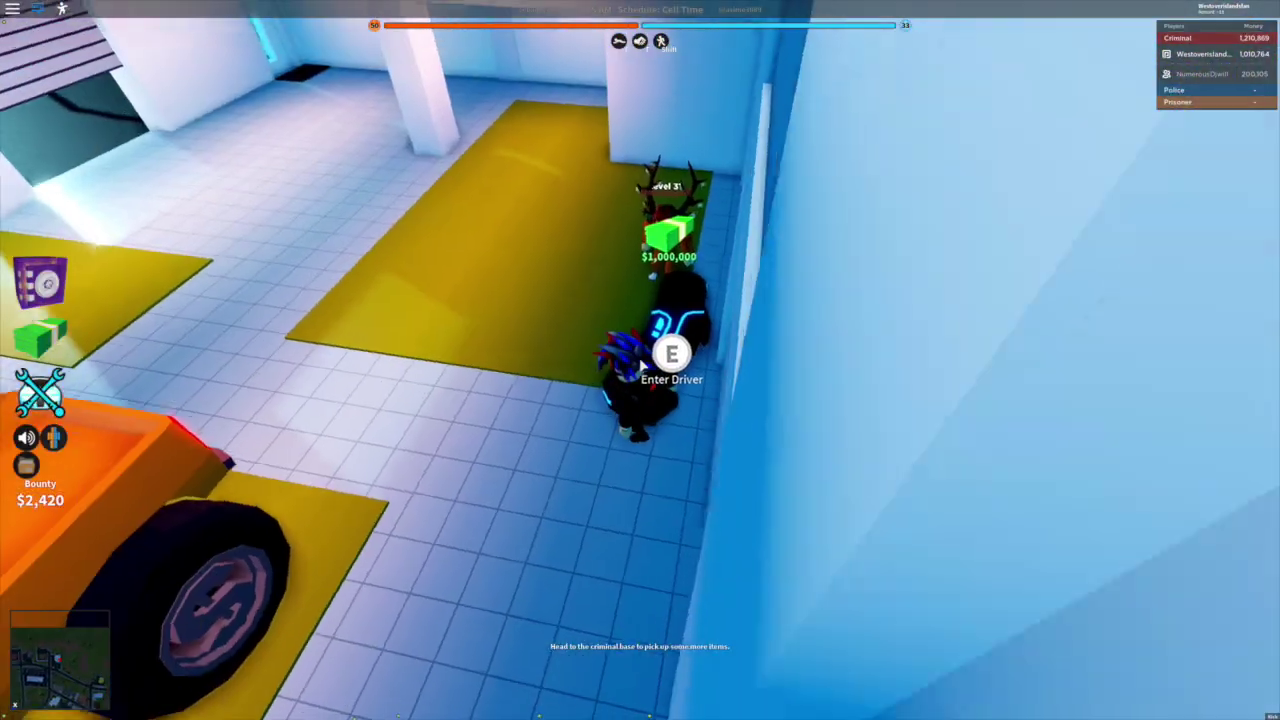
{"action": "scroll", "coordinate": [642, 366], "scroll_direction": "up", "scroll_amount": 3}
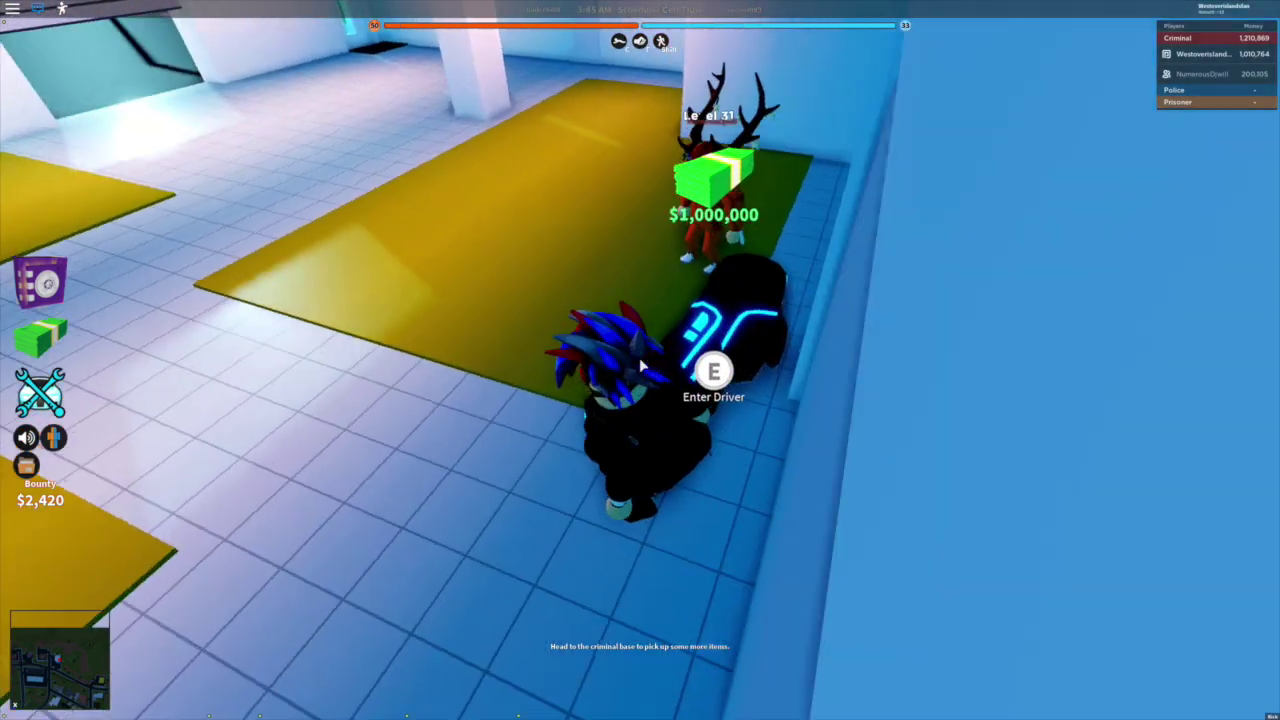
{"action": "scroll", "coordinate": [642, 366], "scroll_direction": "down", "scroll_amount": 4}
{"action": "scroll", "coordinate": [642, 366], "scroll_direction": "up", "scroll_amount": 4}
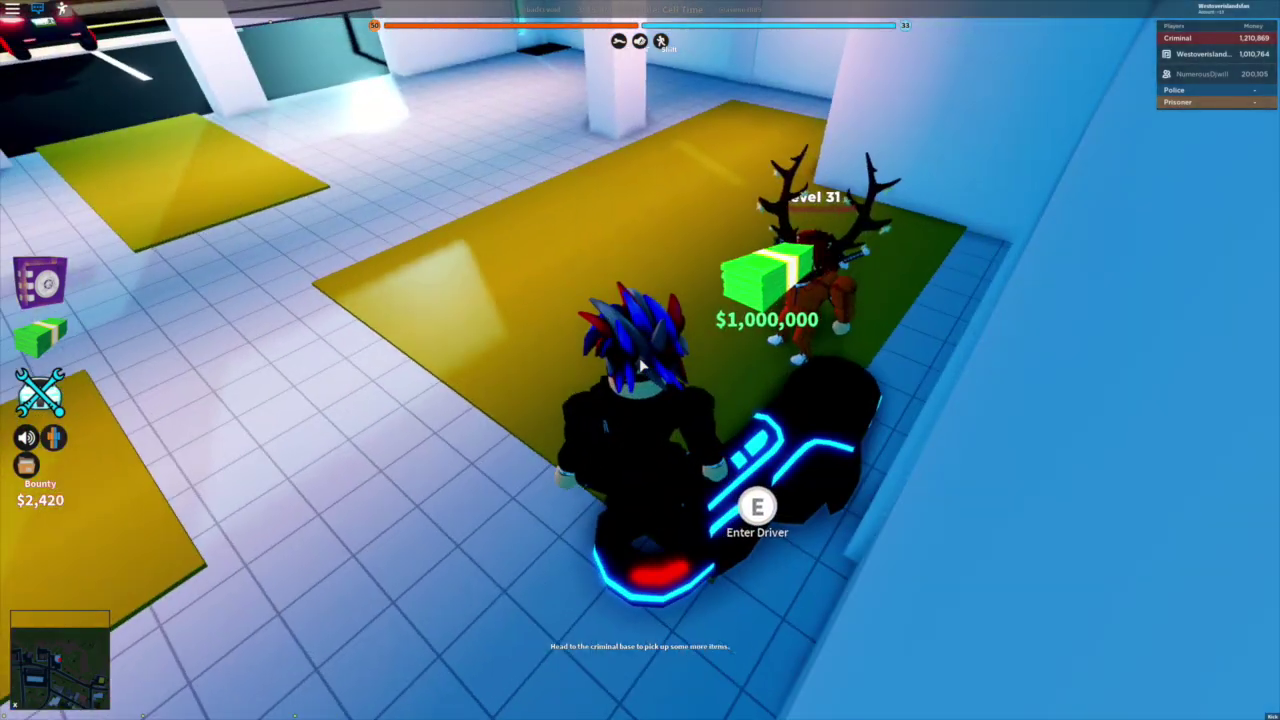
{"action": "key", "text": "w"}
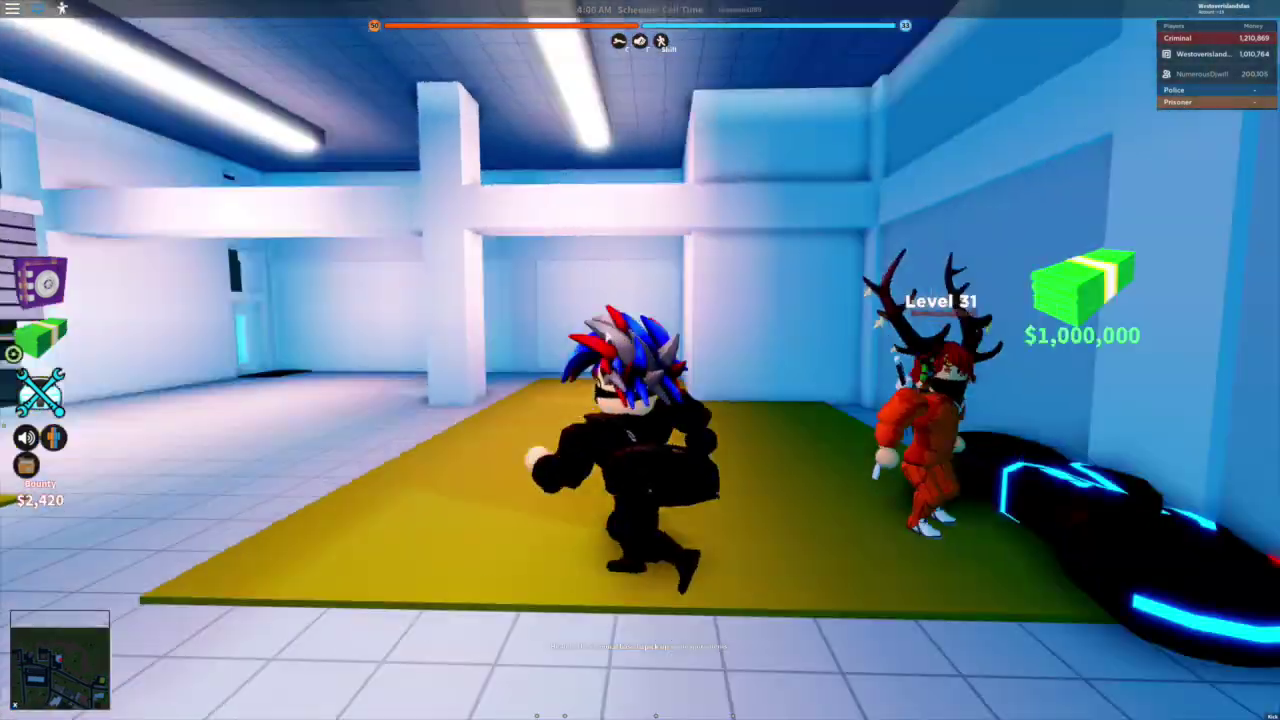
{"action": "key", "text": "w"}
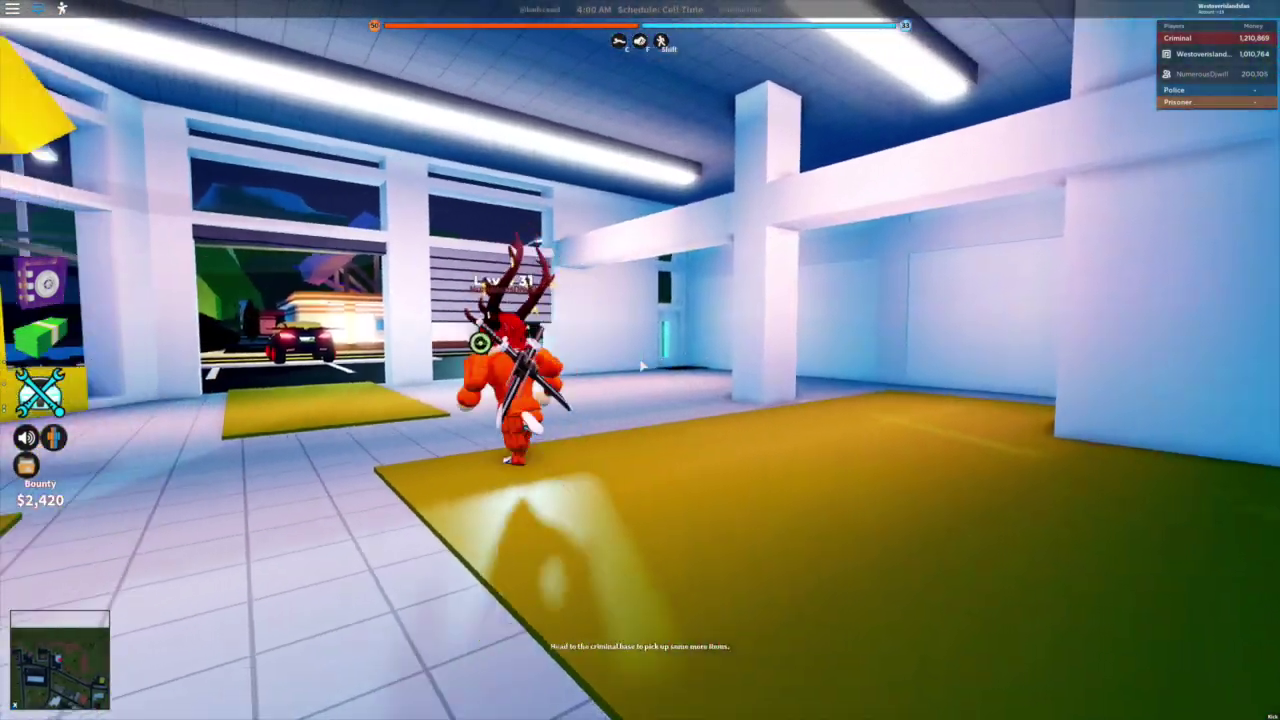
{"action": "key", "text": "e"}
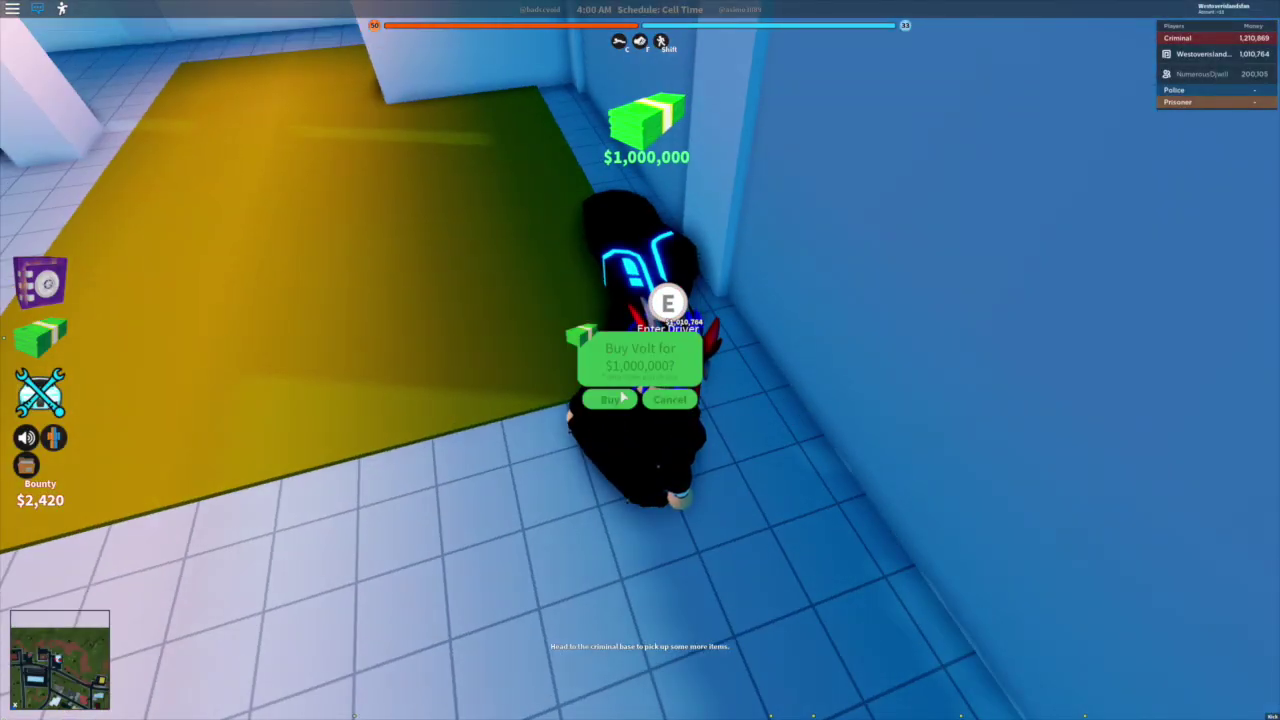
{"action": "left_click", "coordinate": [615, 399]}
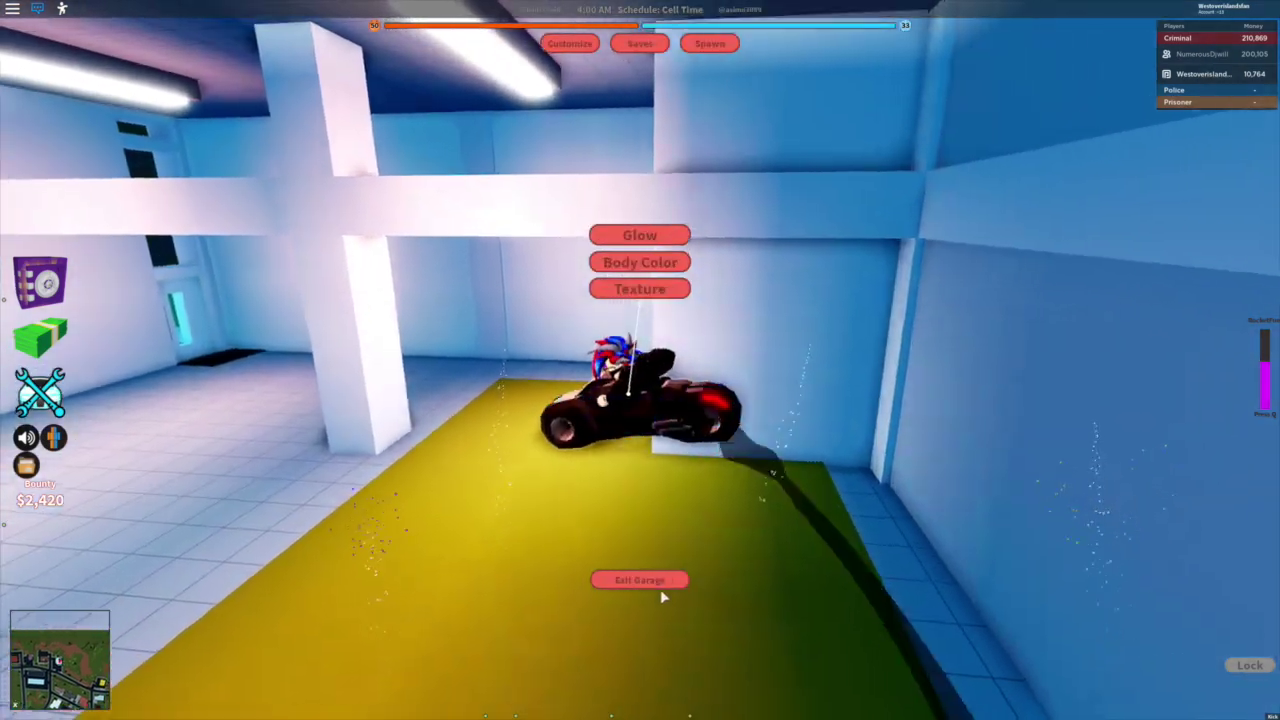
Ride the Volt across the showroom floor, out the garage exit, and down the road.
{"action": "key", "text": "w"}
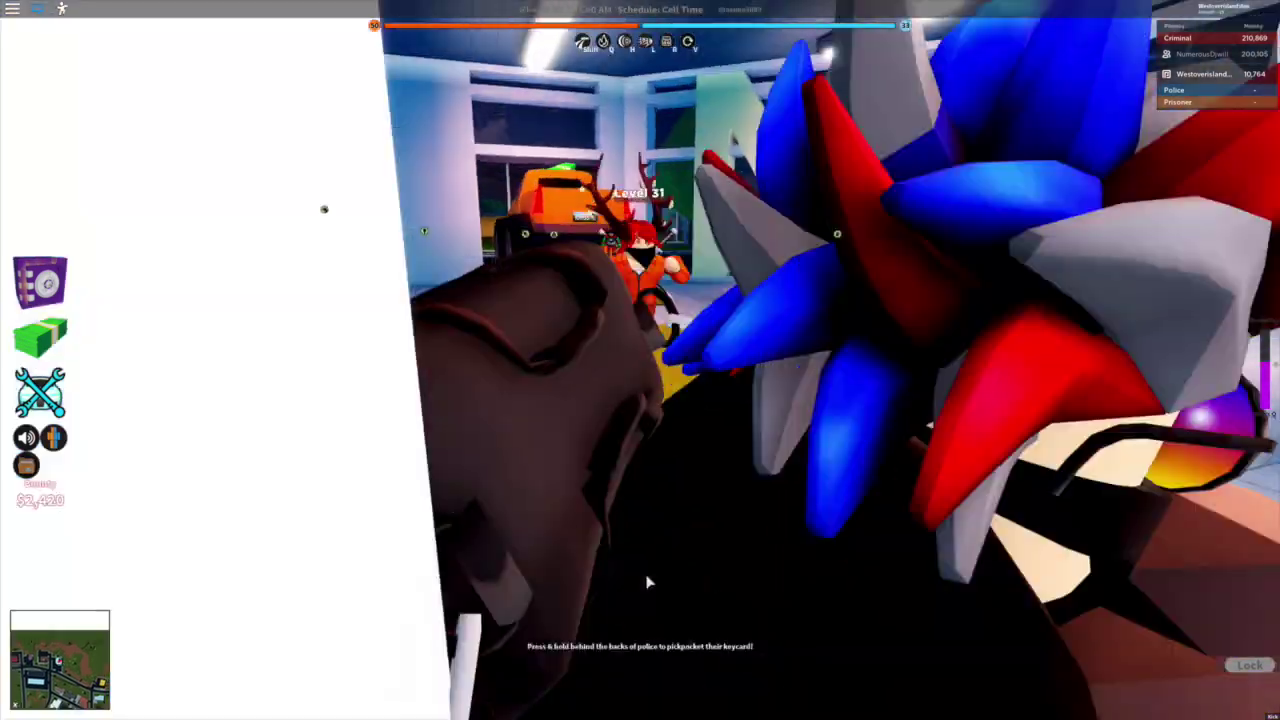
{"action": "key", "text": "w"}
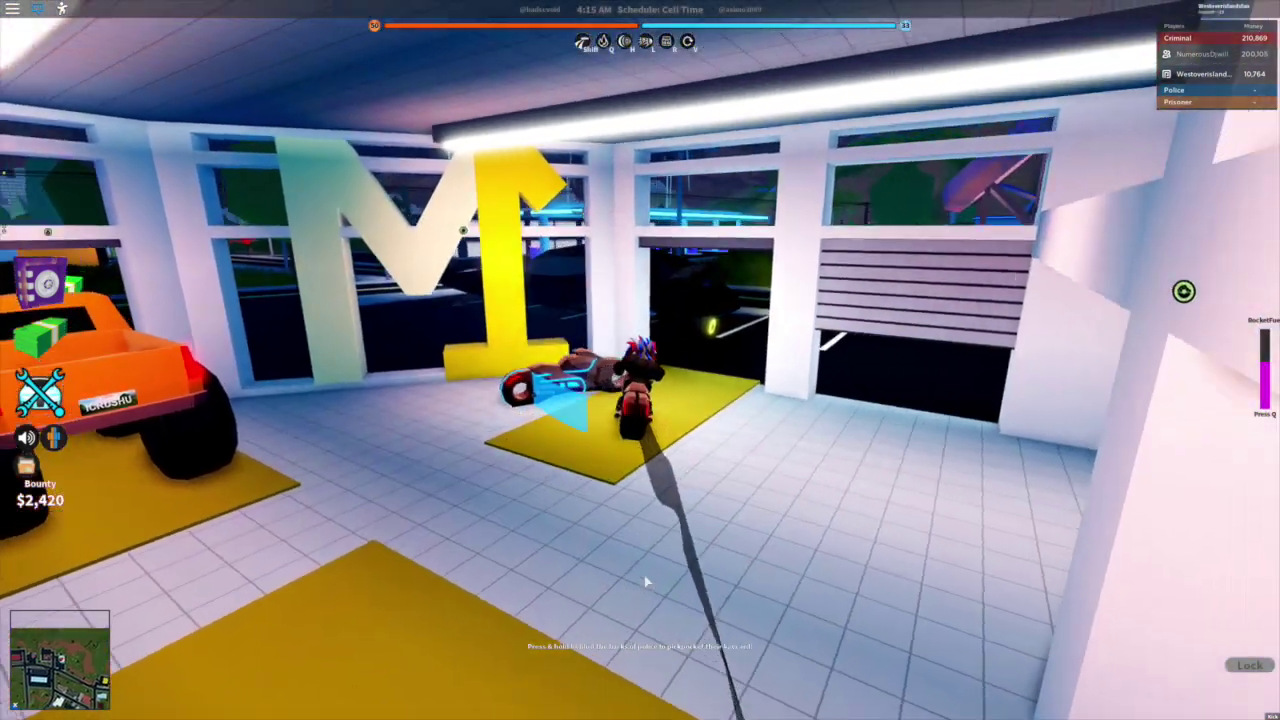
{"action": "scroll", "coordinate": [644, 575], "scroll_direction": "down", "scroll_amount": 3}
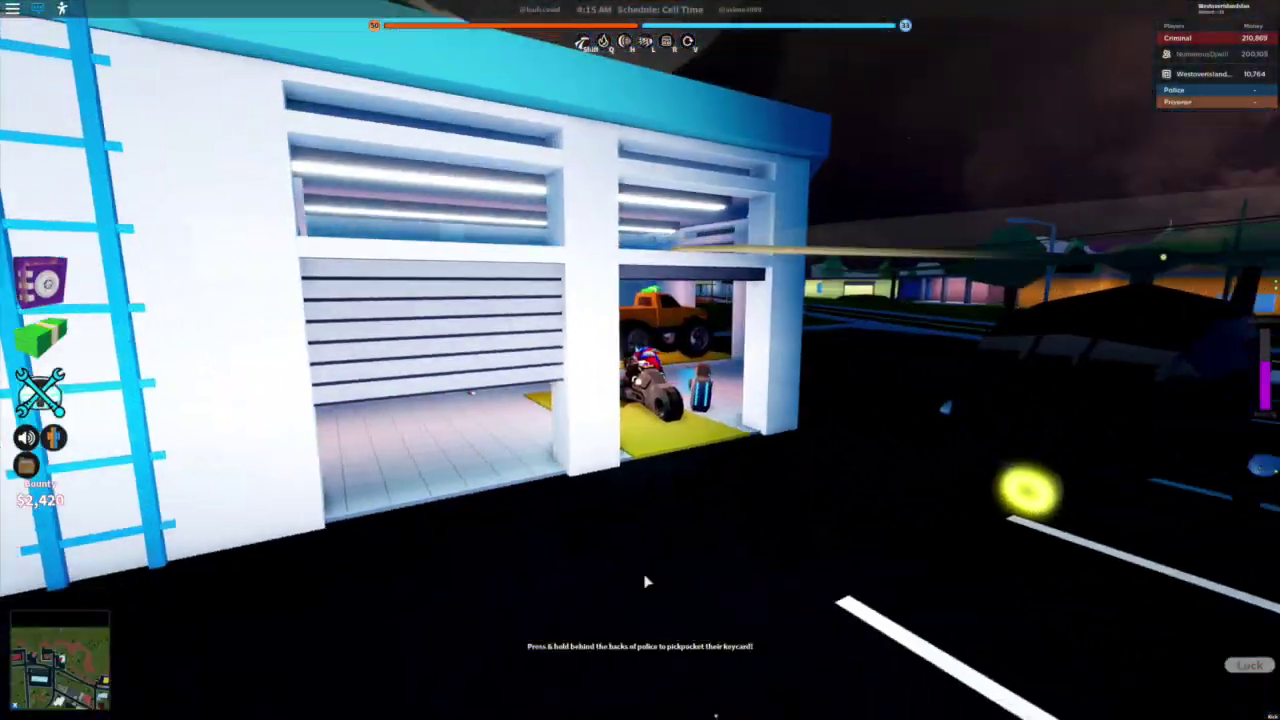
{"action": "scroll", "coordinate": [644, 575], "scroll_direction": "up", "scroll_amount": 3}
{"action": "key", "text": "w"}
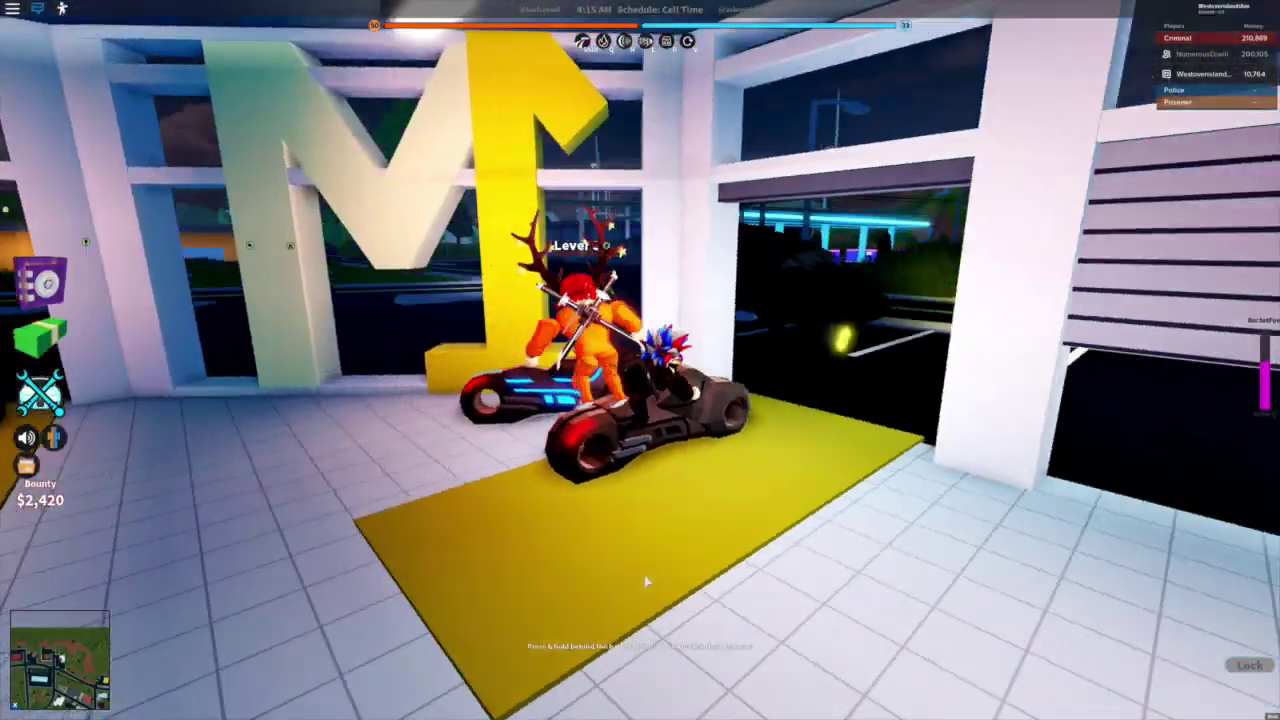
{"action": "key", "text": "w"}
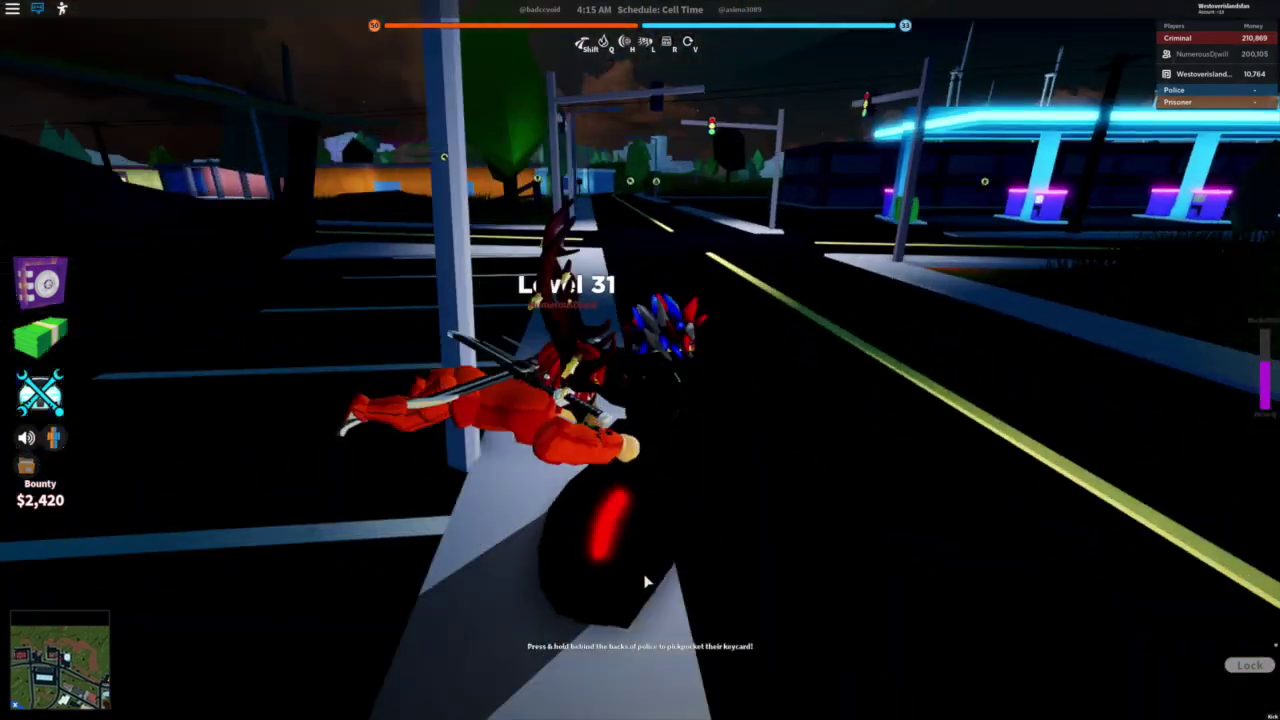
{"action": "key", "text": "w"}
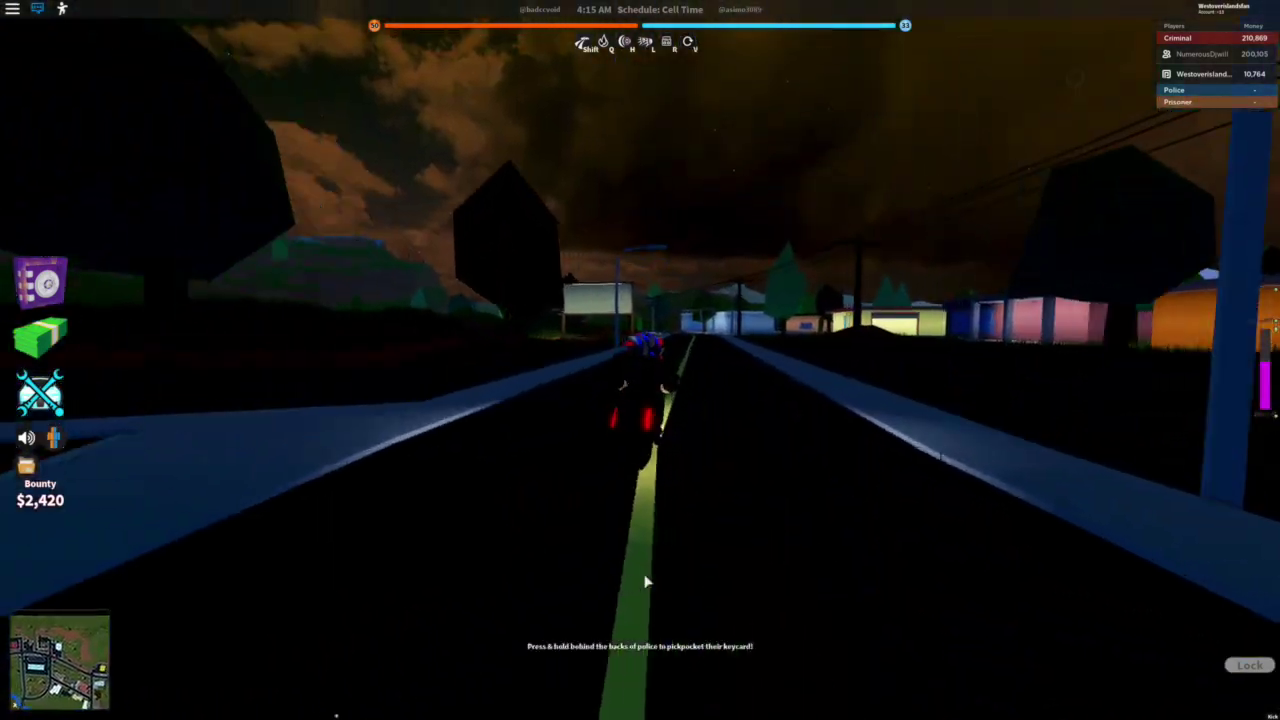
{"action": "key", "text": "w"}
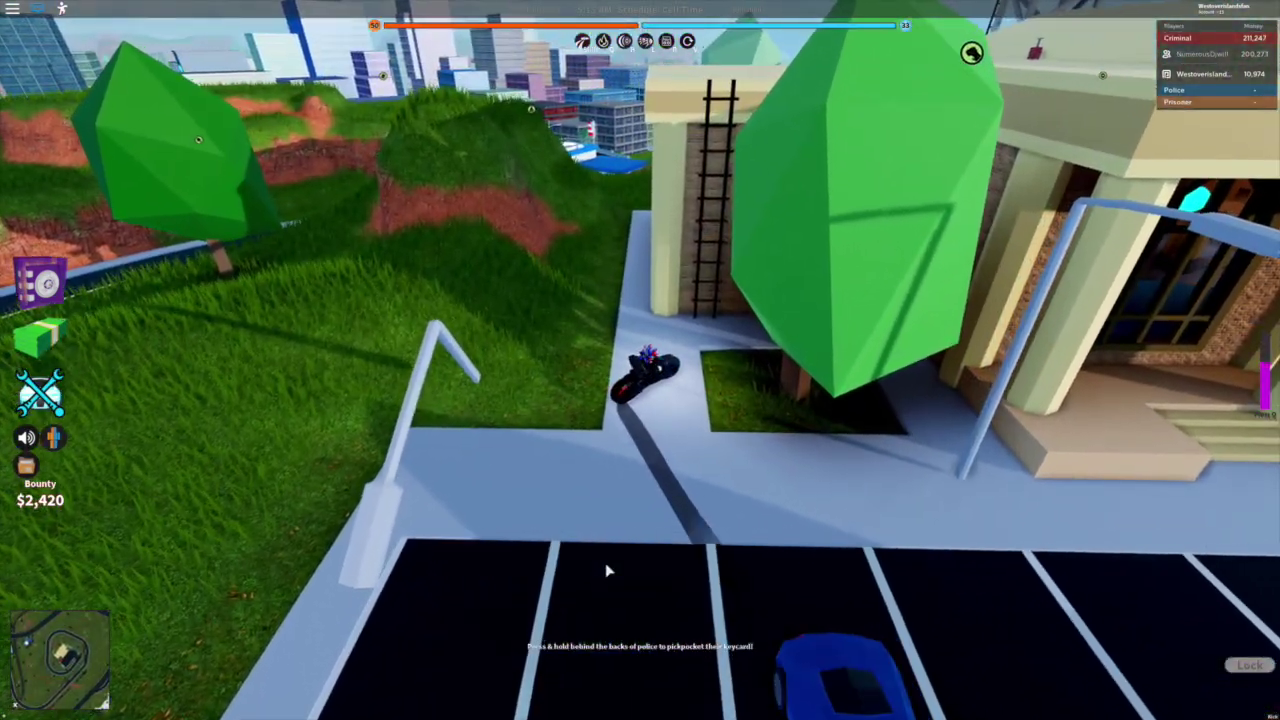
Pause the game to show the menu listing the server's players.
{"action": "key", "text": "Escape"}
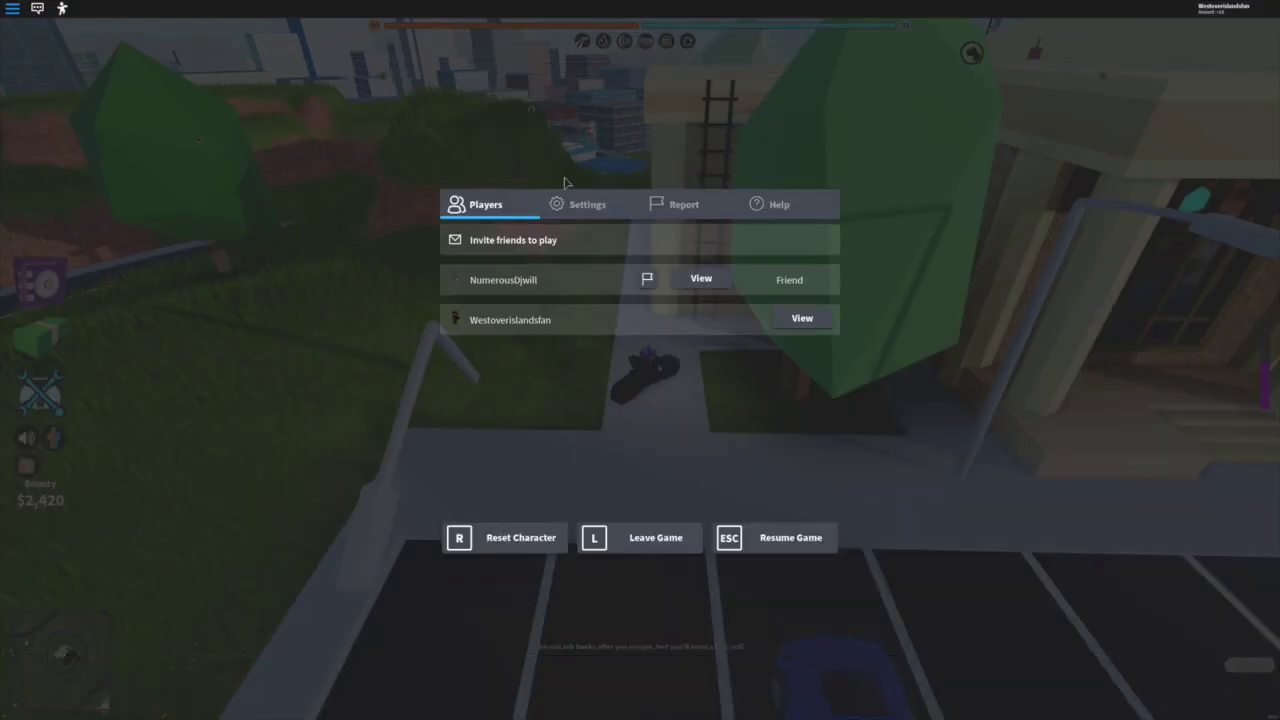